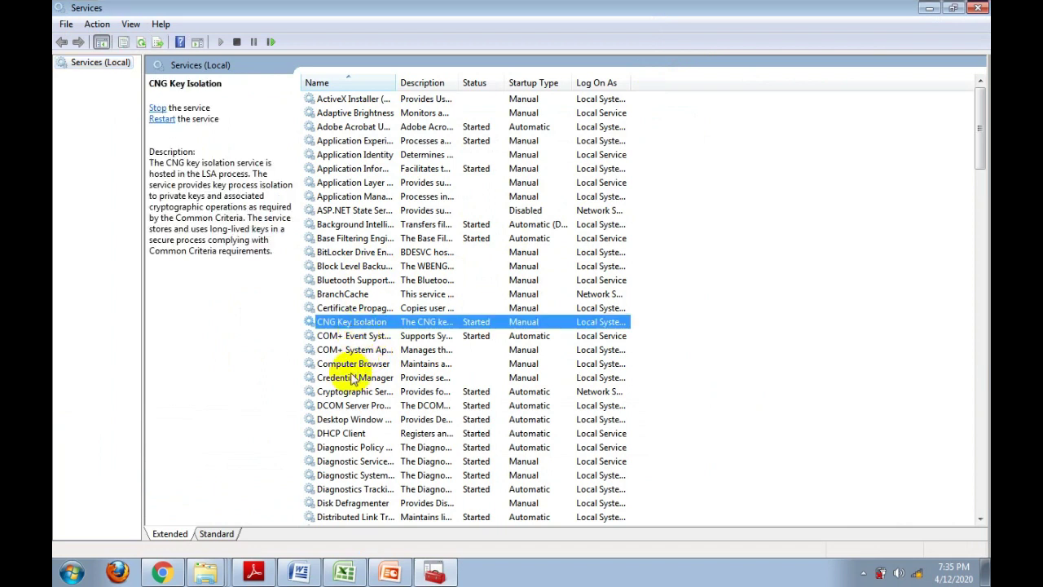
Find the WLAN AutoConfig service near the end of the services list, view its properties and close them without changes
{"action": "scroll", "coordinate": [356, 383], "scroll_direction": "down", "scroll_amount": 20}
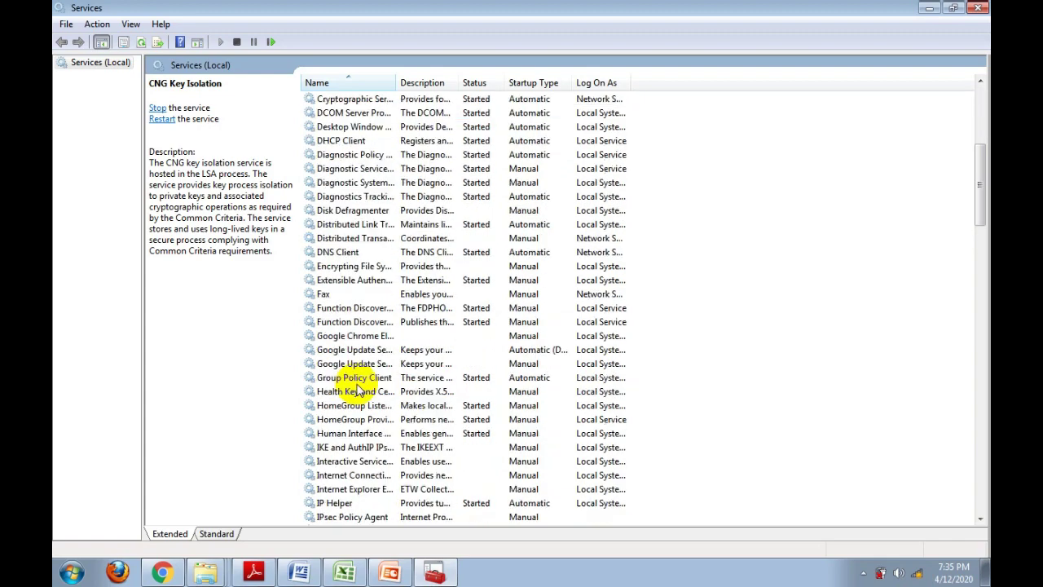
{"action": "scroll", "coordinate": [358, 379], "scroll_direction": "down", "scroll_amount": 5}
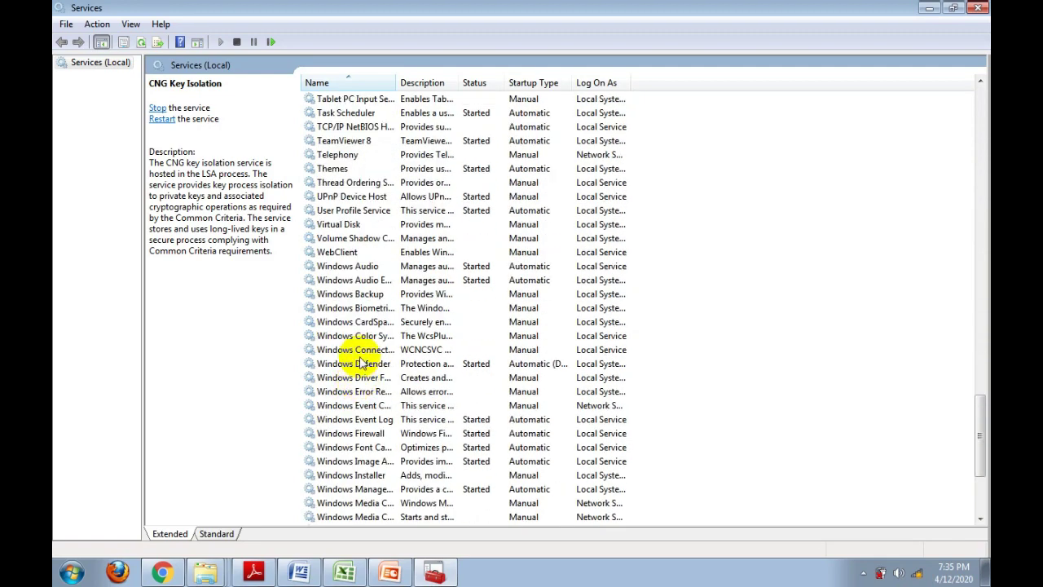
{"action": "scroll", "coordinate": [374, 383], "scroll_direction": "down", "scroll_amount": 4}
{"action": "scroll", "coordinate": [374, 389], "scroll_direction": "down", "scroll_amount": 1}
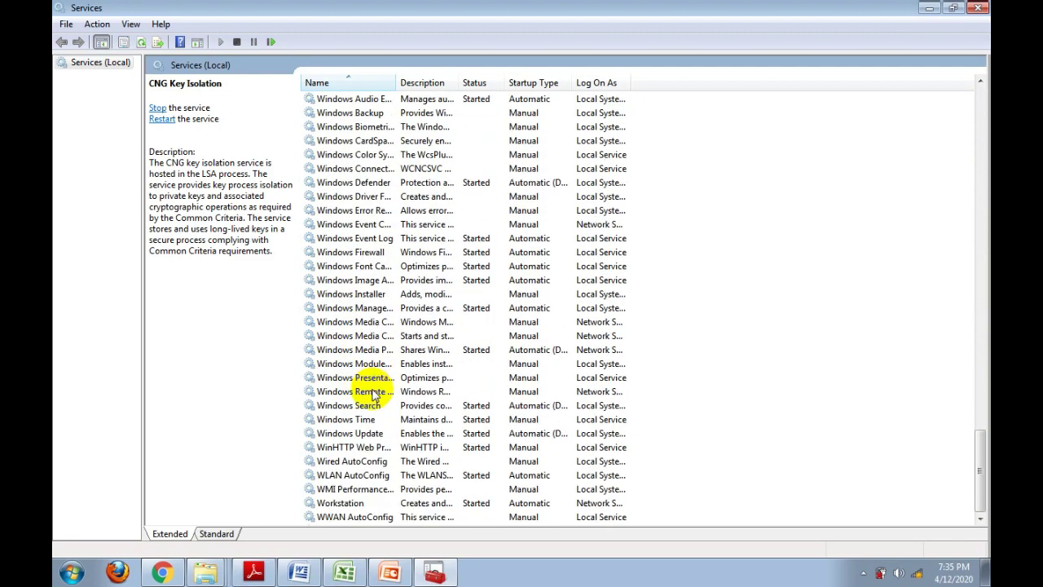
{"action": "double_click", "coordinate": [371, 477]}
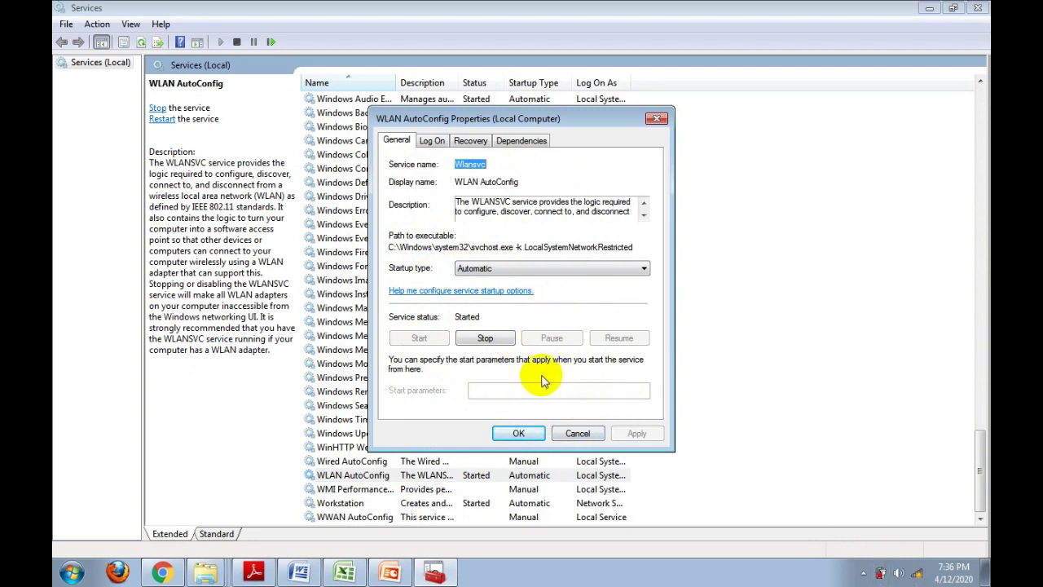
{"action": "left_click", "coordinate": [580, 437]}
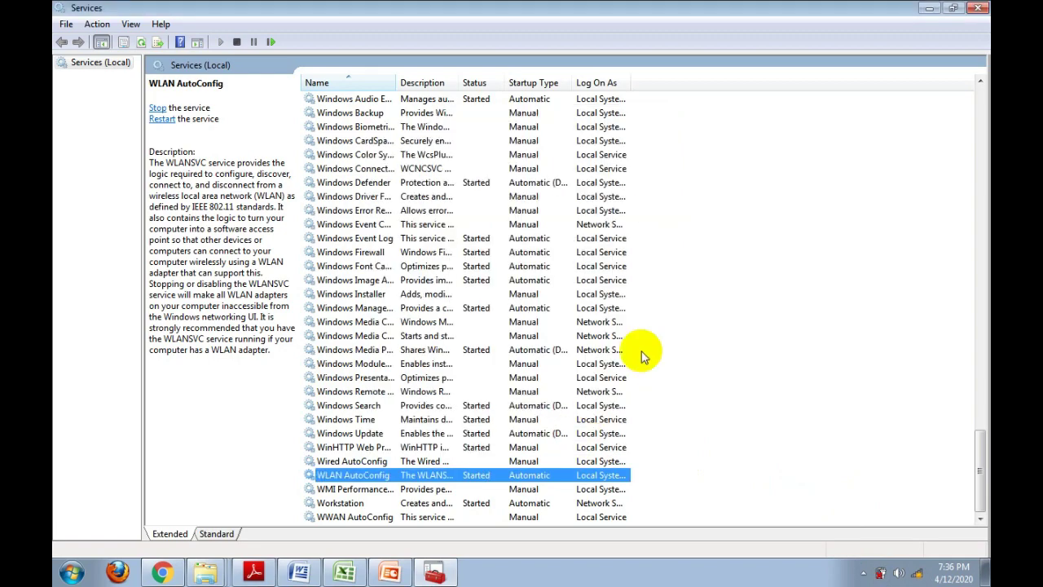
Go back to the beginning of the services list and close the Services window
{"action": "scroll", "coordinate": [820, 346], "scroll_direction": "up", "scroll_amount": 6}
{"action": "scroll", "coordinate": [794, 269], "scroll_direction": "up", "scroll_amount": 20}
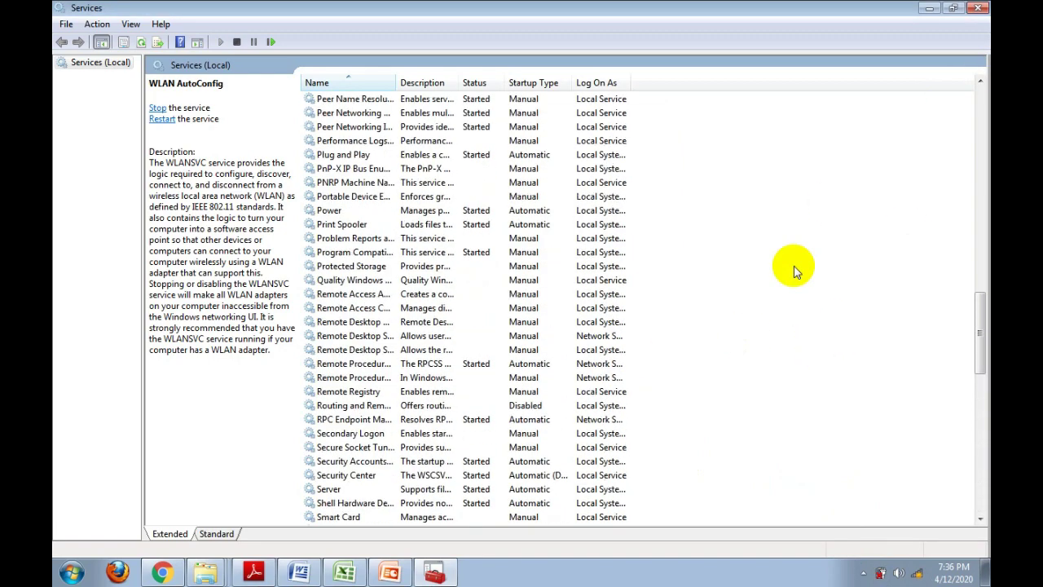
{"action": "scroll", "coordinate": [794, 266], "scroll_direction": "up", "scroll_amount": 5}
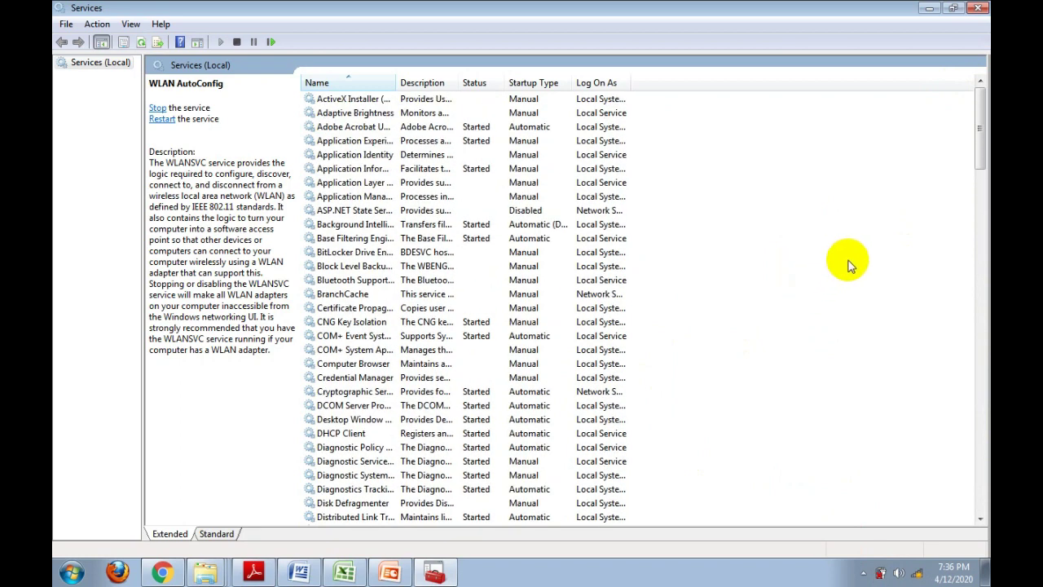
{"action": "left_click", "coordinate": [978, 10]}
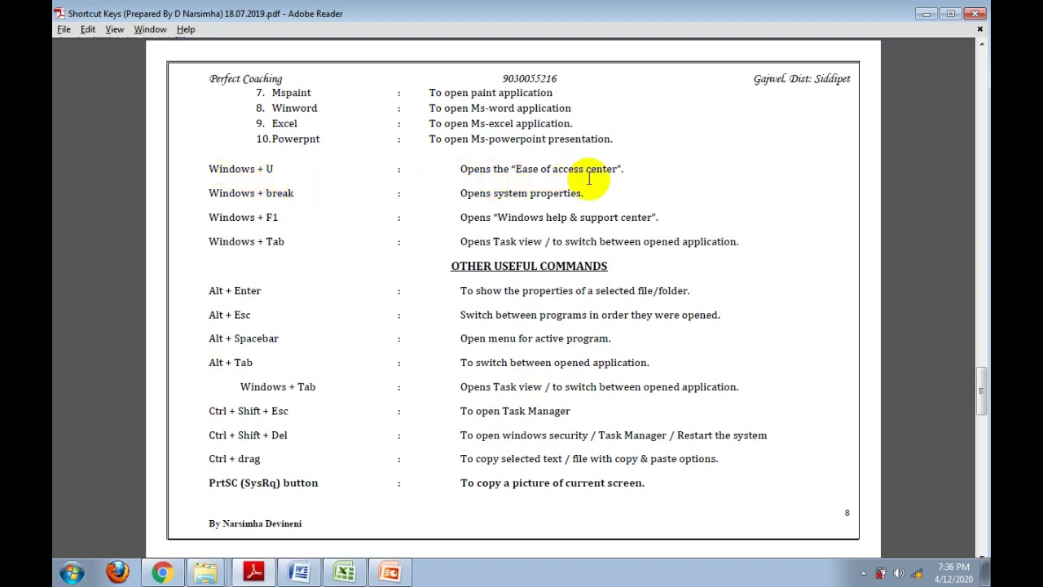
View the Ease of Access Center and the System properties window one after the other, closing each
{"action": "key", "text": "super+u"}
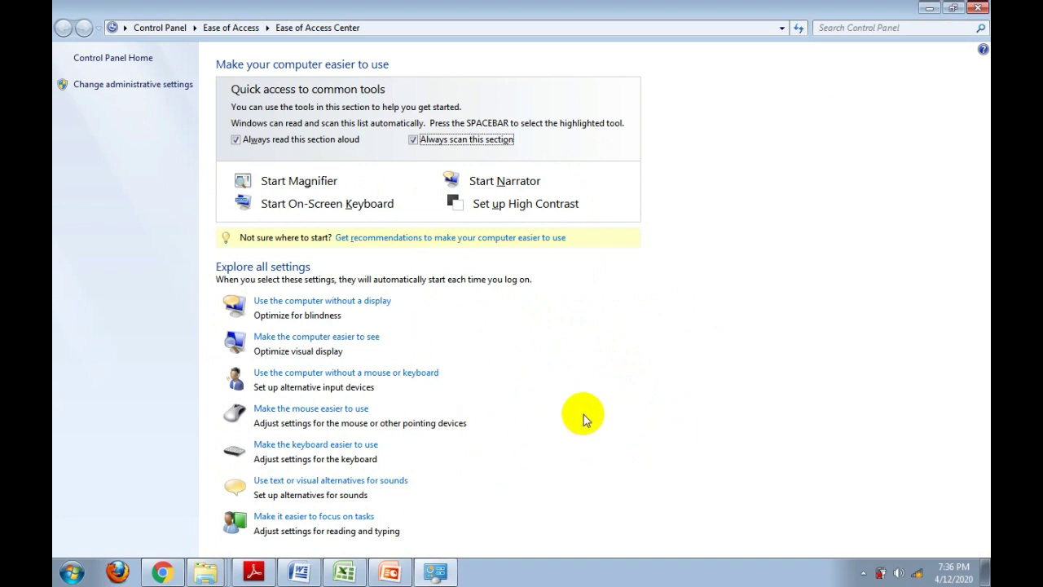
{"action": "left_click", "coordinate": [977, 9]}
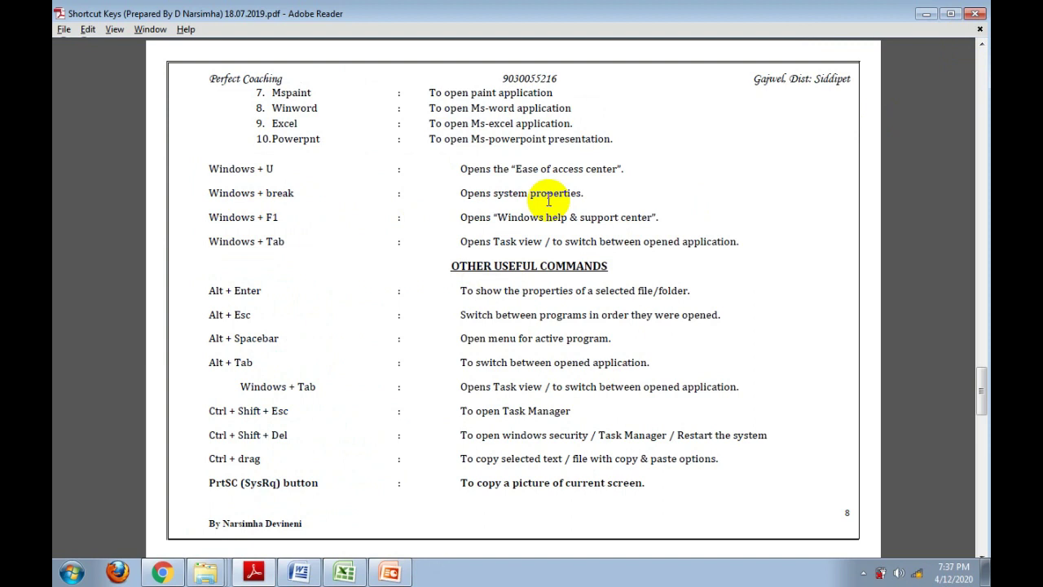
{"action": "key", "text": "super+Pause"}
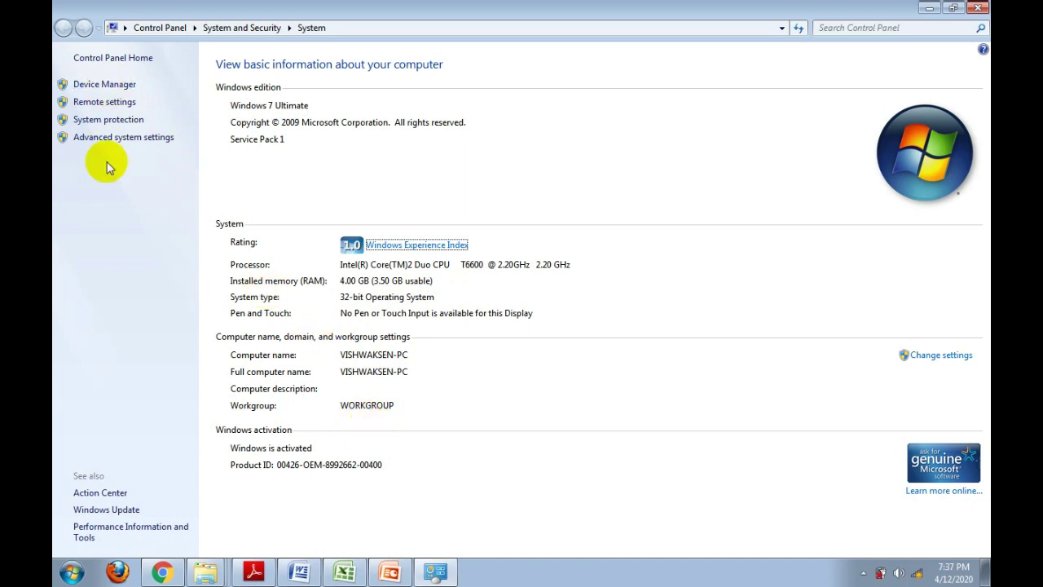
{"action": "left_click", "coordinate": [981, 10]}
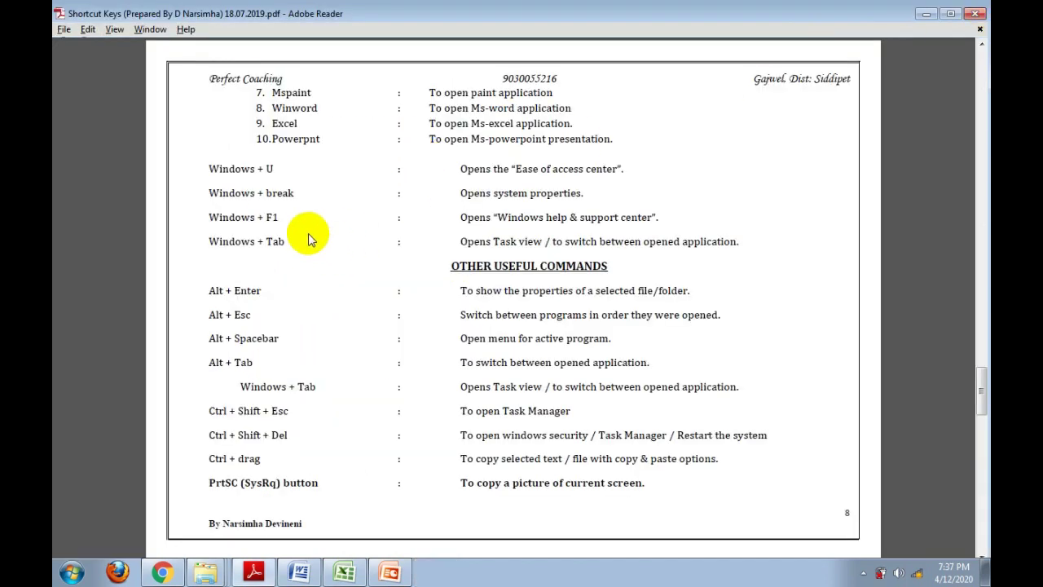
Minimise the shortcut keys PDF, view the properties of the desktop's Computer icon and close the System window
{"action": "left_click", "coordinate": [926, 14]}
{"action": "left_click", "coordinate": [929, 13]}
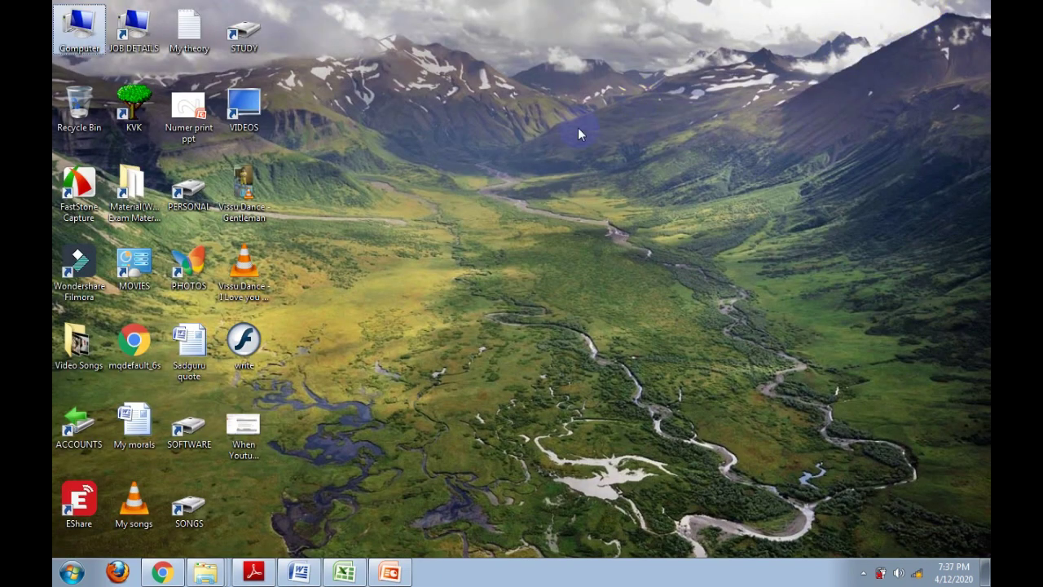
{"action": "right_click", "coordinate": [70, 31]}
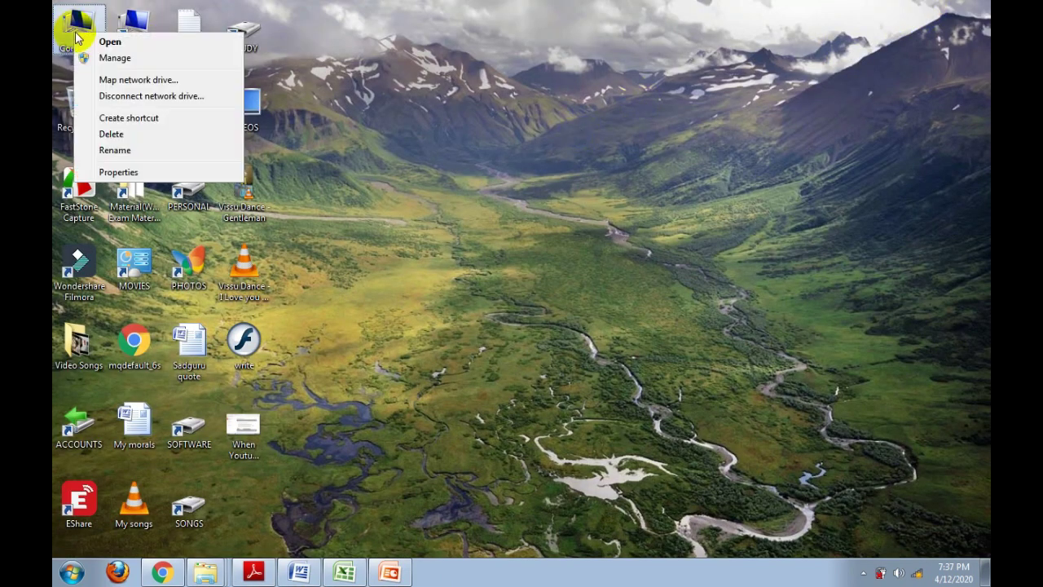
{"action": "left_click", "coordinate": [119, 172]}
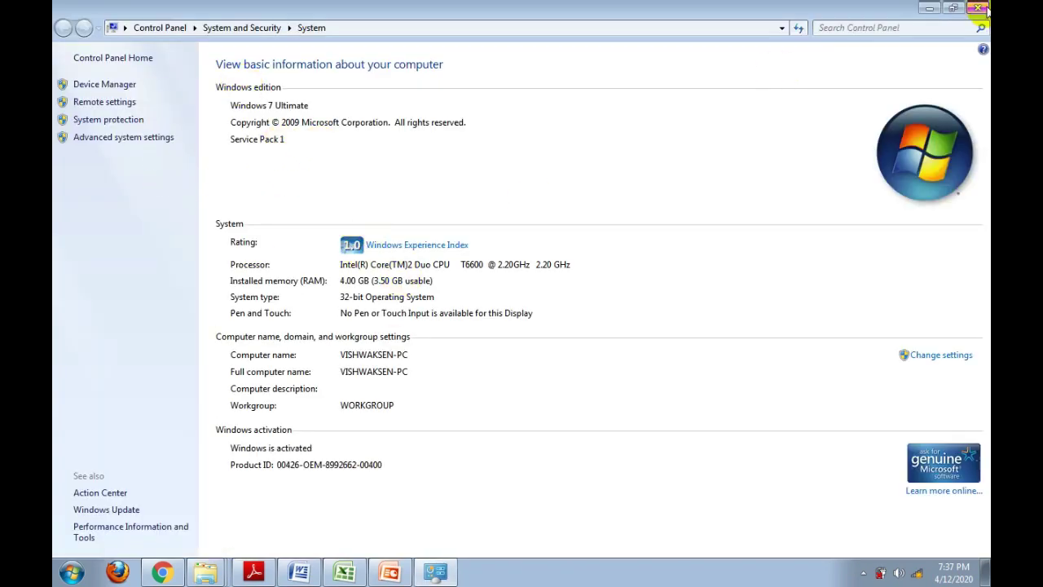
{"action": "left_click", "coordinate": [978, 9]}
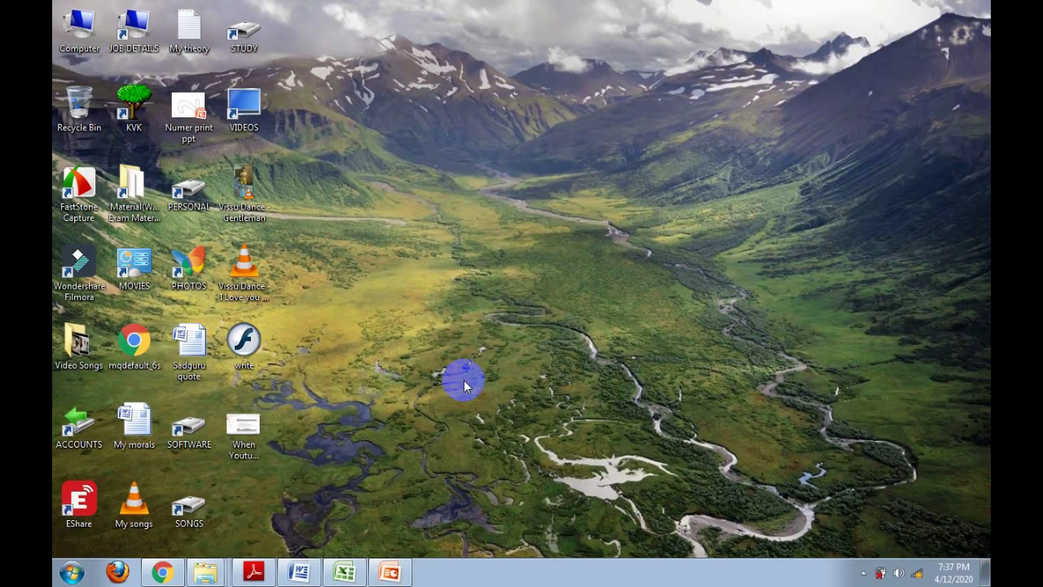
View the System properties straight from the desktop, close them and bring the shortcut keys PDF back up
{"action": "key", "text": "super+Pause"}
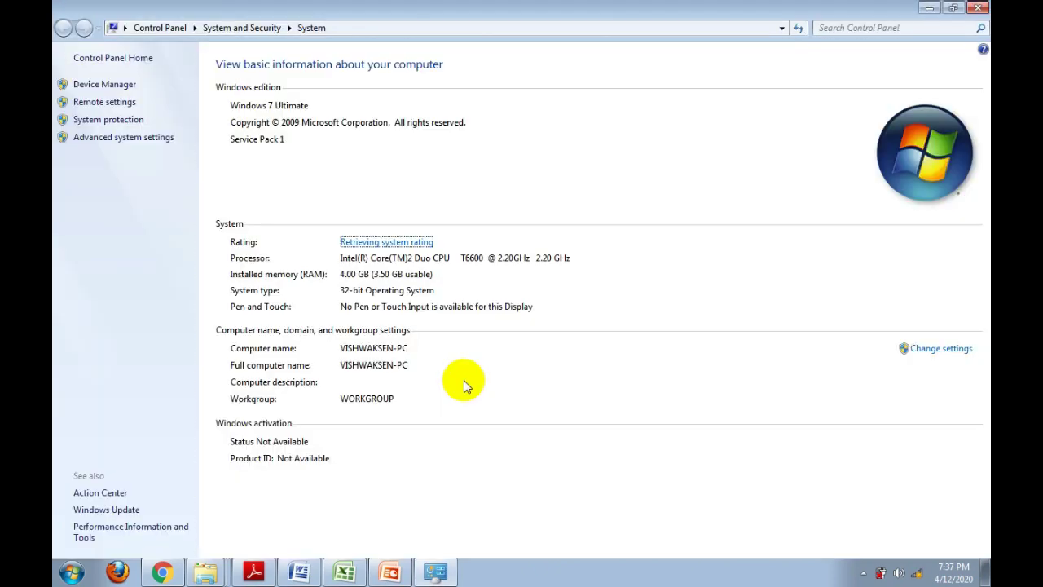
{"action": "left_click", "coordinate": [980, 8]}
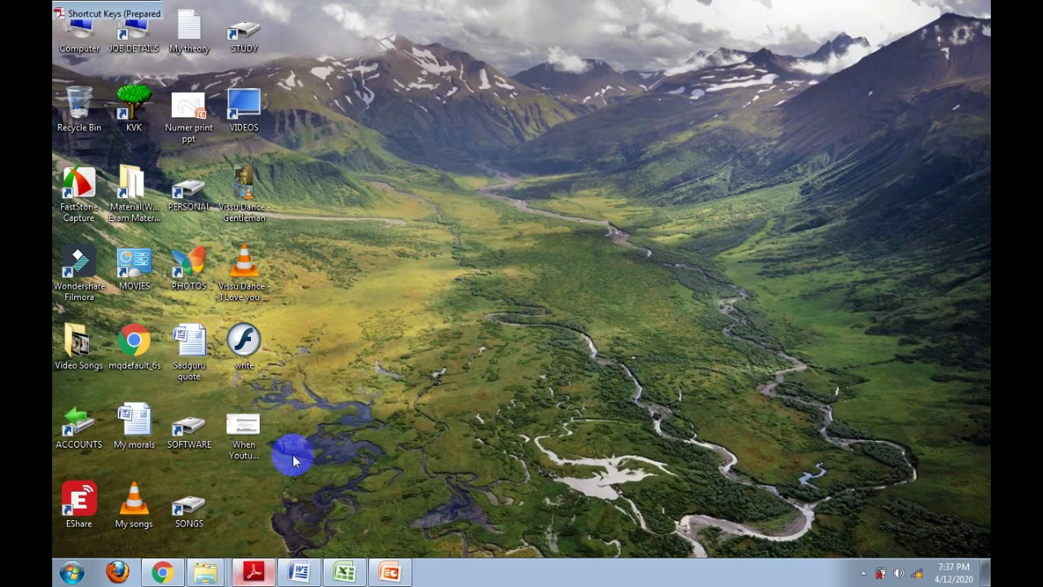
{"action": "left_click", "coordinate": [260, 575]}
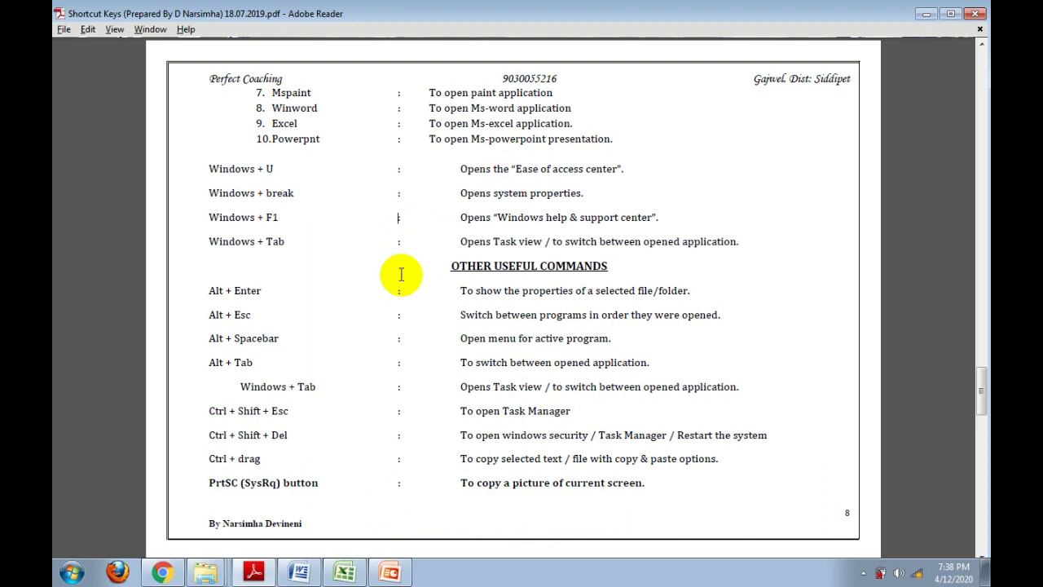
Cycle through the open windows with the window switcher and switch to the 0 YOUTUBE FILES (Computers) folder
{"action": "key", "text": "alt+Tab"}
{"action": "key", "text": "Tab"}
{"action": "key", "text": "Tab"}
{"action": "key", "text": "Tab"}
{"action": "key", "text": "Tab"}
{"action": "key", "text": "Tab"}
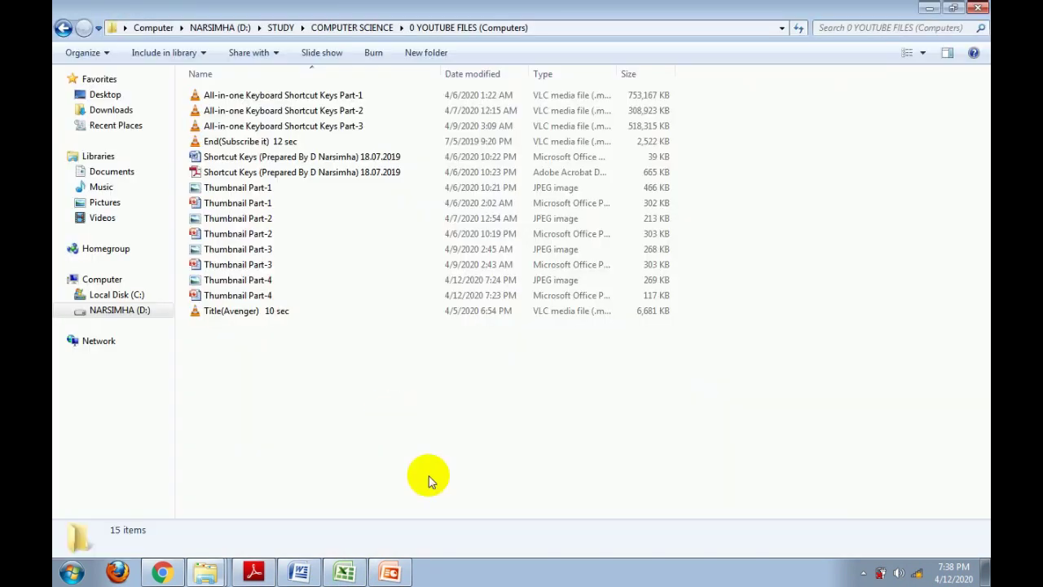
{"action": "left_click", "coordinate": [864, 572]}
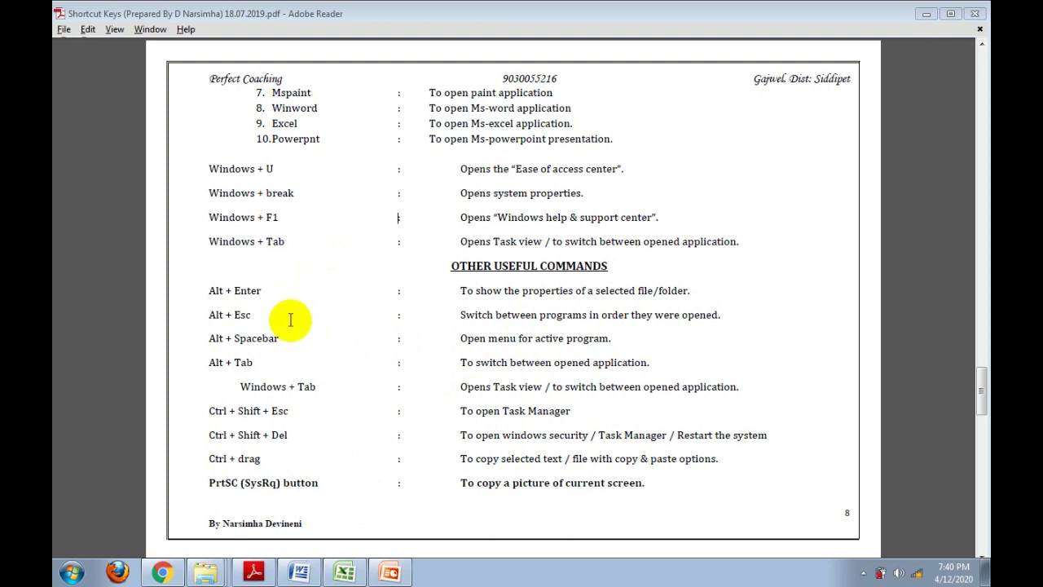
Cycle through the open windows from the PDF and switch to the Excel workbook Book1
{"action": "key", "text": "alt+Tab"}
{"action": "key", "text": "alt+Tab"}
{"action": "key", "text": "alt+Tab"}
{"action": "key", "text": "alt+Tab"}
{"action": "key", "text": "alt+Tab"}
{"action": "key", "text": "alt+Tab"}
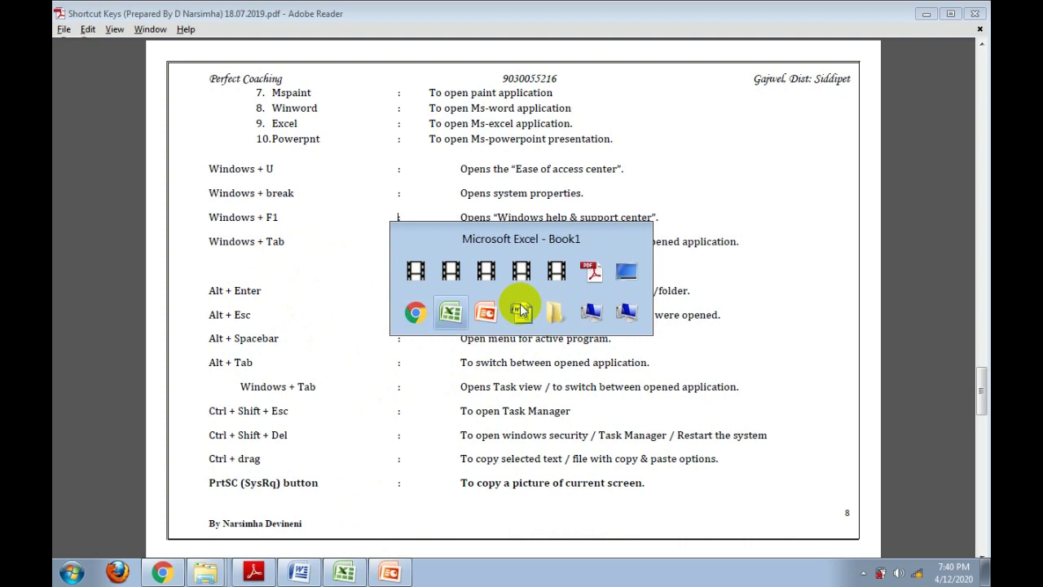
{"action": "left_click", "coordinate": [451, 312]}
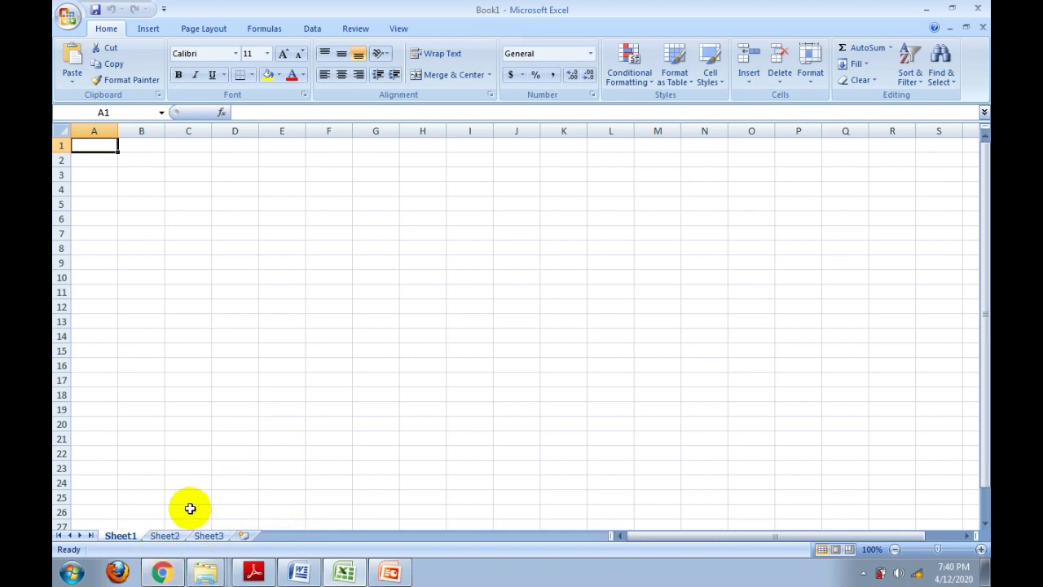
Switch to Chrome to view the Windows 7 window-switching image, preview the open windows and return to the shortcut keys PDF
{"action": "left_click", "coordinate": [163, 573]}
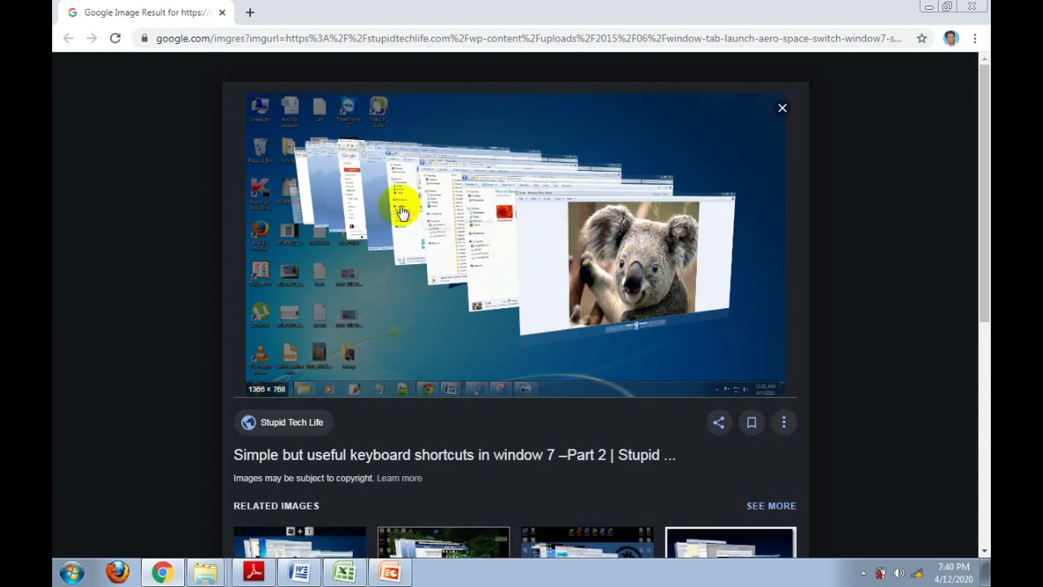
{"action": "left_click", "coordinate": [405, 458]}
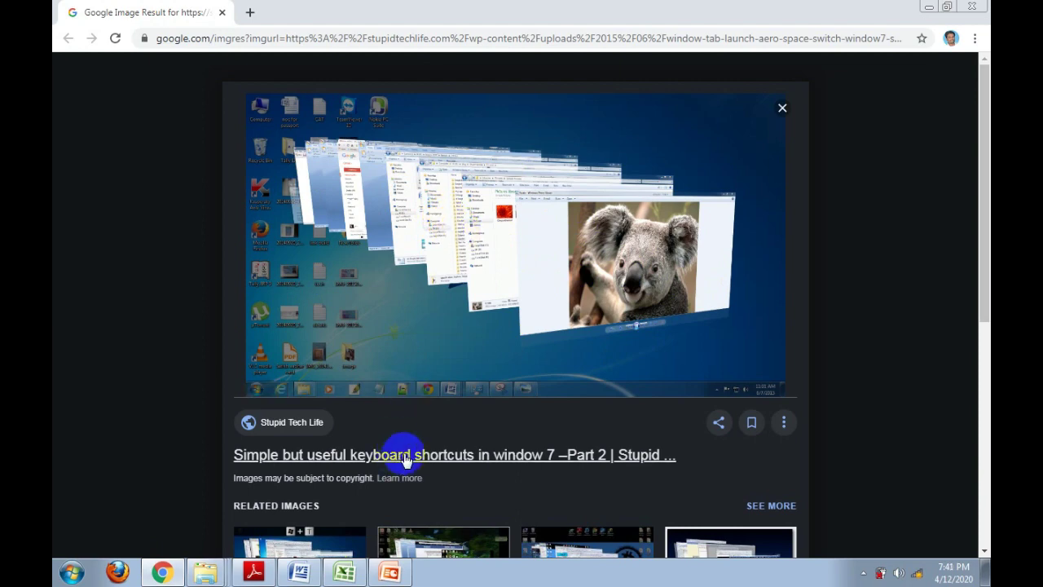
{"action": "key", "text": "alt+Tab"}
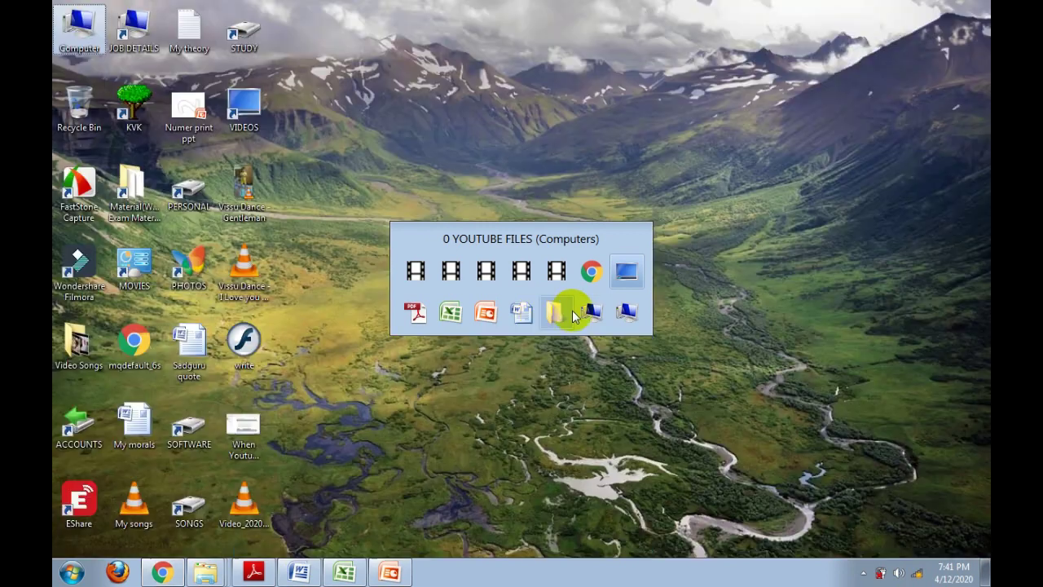
{"action": "left_click", "coordinate": [253, 571]}
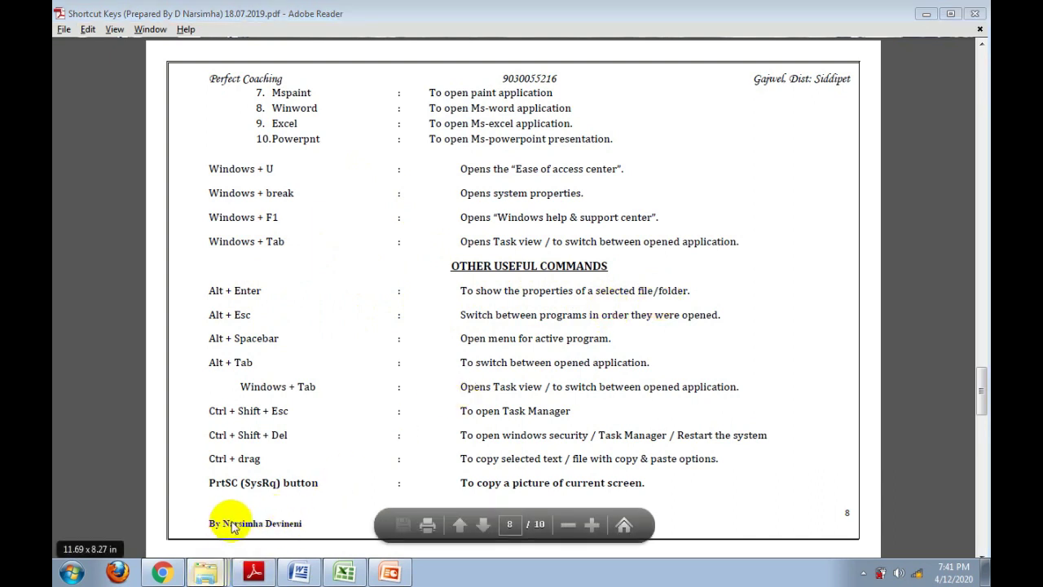
In the 0 YOUTUBE FILES (Computers) folder, view the properties of the selected "Title(Avenger) 10 sec" video and close them
{"action": "key", "text": "alt+F4"}
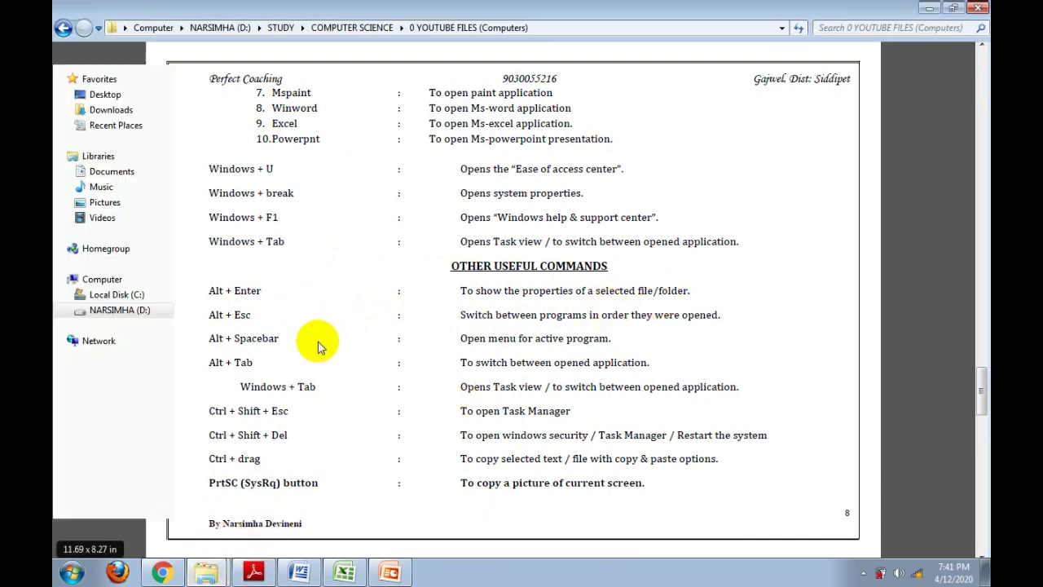
{"action": "left_click", "coordinate": [277, 312]}
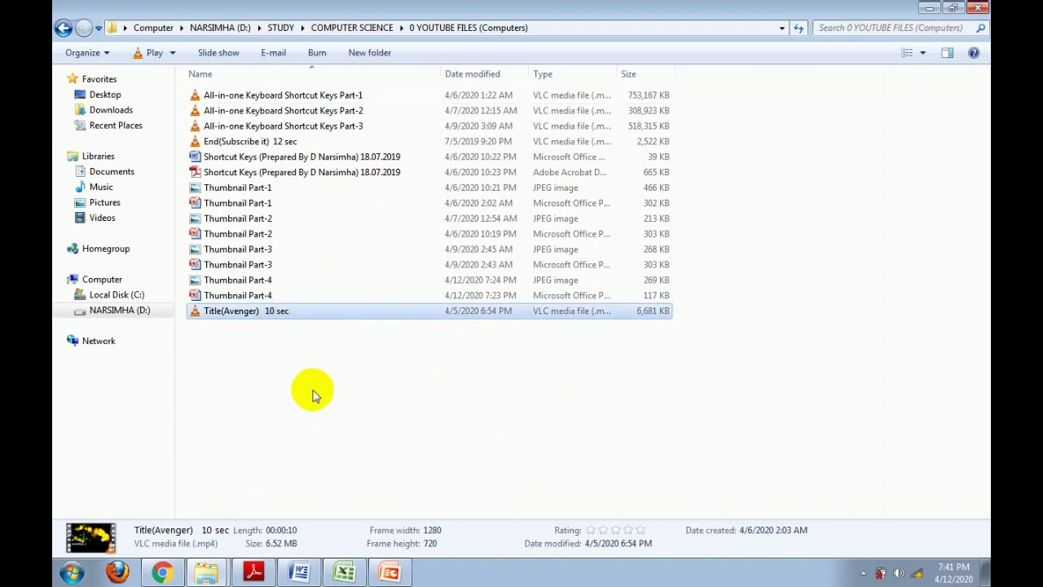
{"action": "key", "text": "alt+Return"}
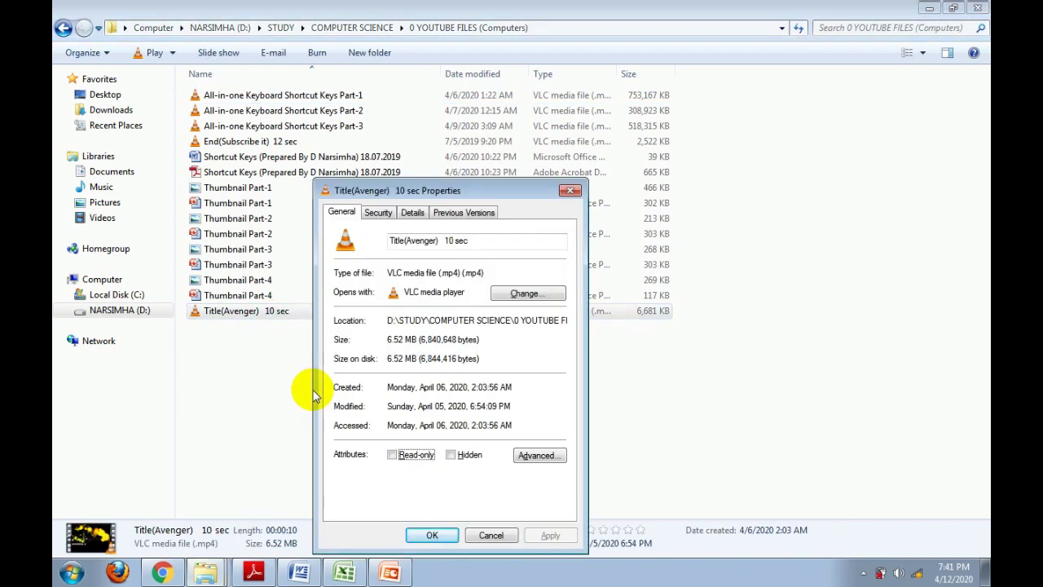
{"action": "left_click", "coordinate": [570, 190]}
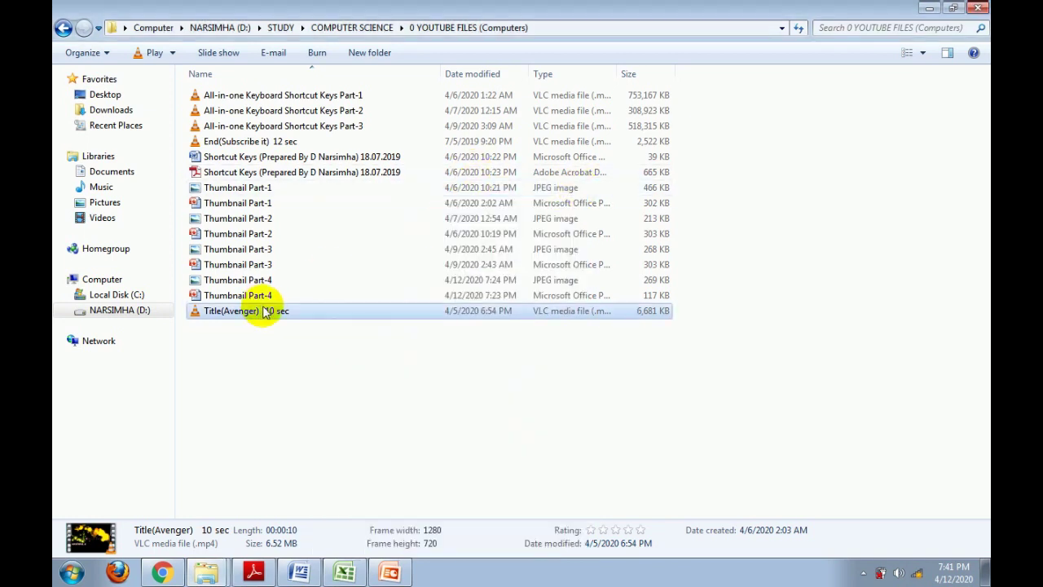
View the "Title(Avenger) 10 sec" properties again through the file's own command list and close them
{"action": "right_click", "coordinate": [247, 318]}
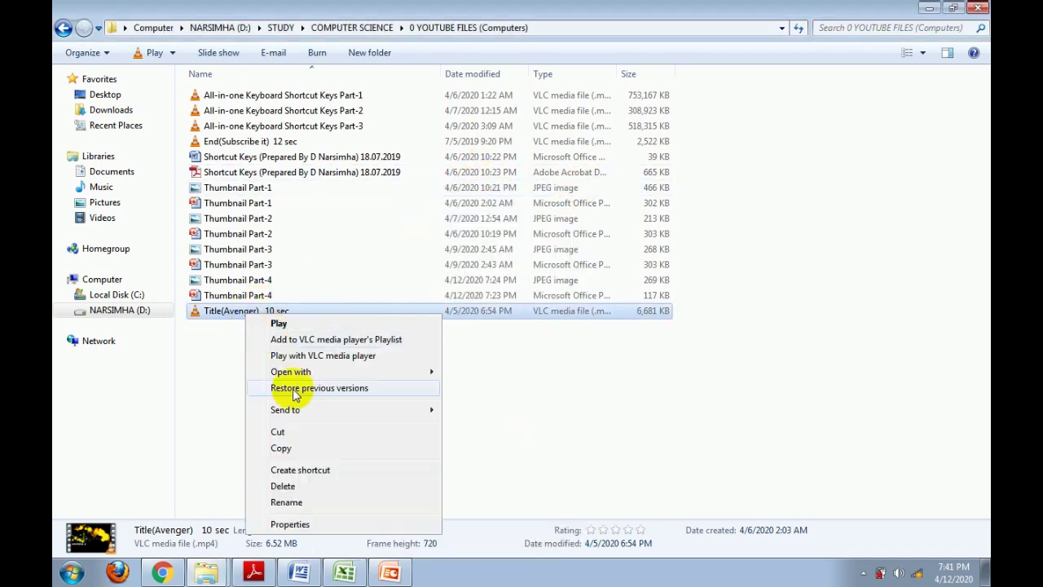
{"action": "left_click", "coordinate": [310, 523]}
{"action": "left_click", "coordinate": [502, 191]}
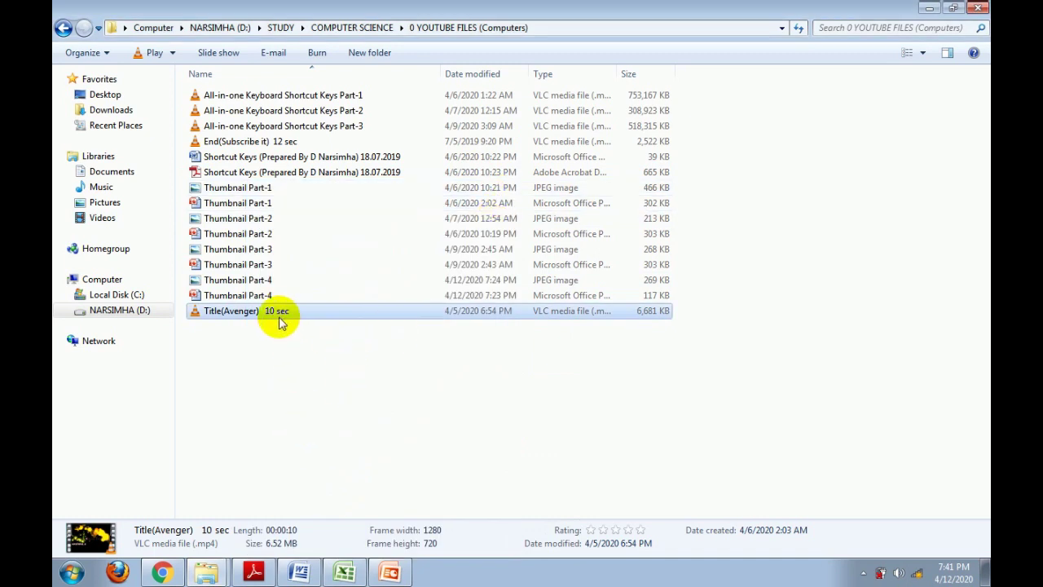
Return to the shortcut keys PDF and cycle directly through the open programs in the order they were opened
{"action": "left_click", "coordinate": [256, 571]}
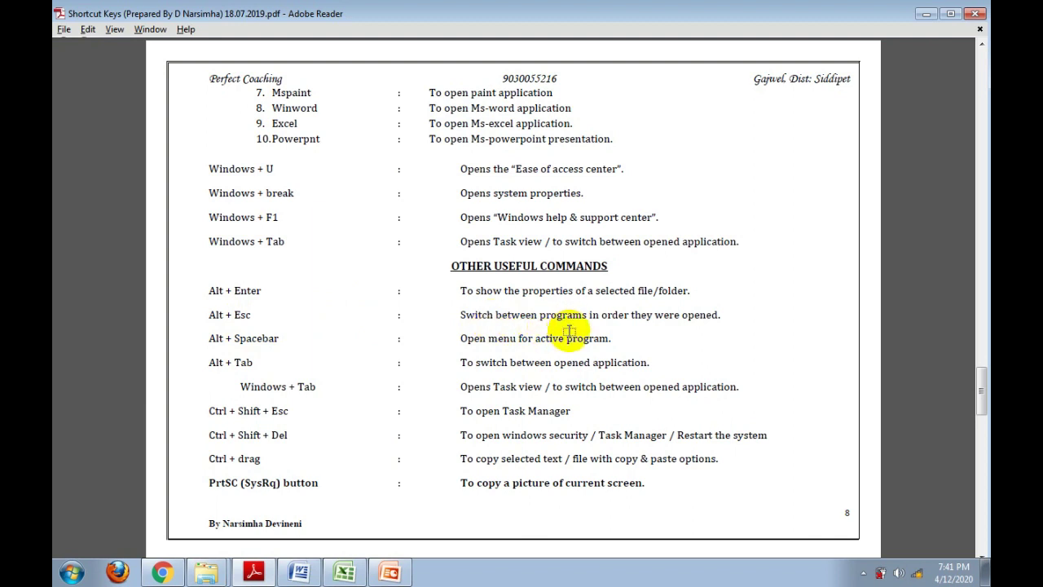
{"action": "key", "text": "alt+Escape"}
{"action": "key", "text": "alt+Escape"}
{"action": "key", "text": "alt+Escape"}
{"action": "key", "text": "alt+Escape"}
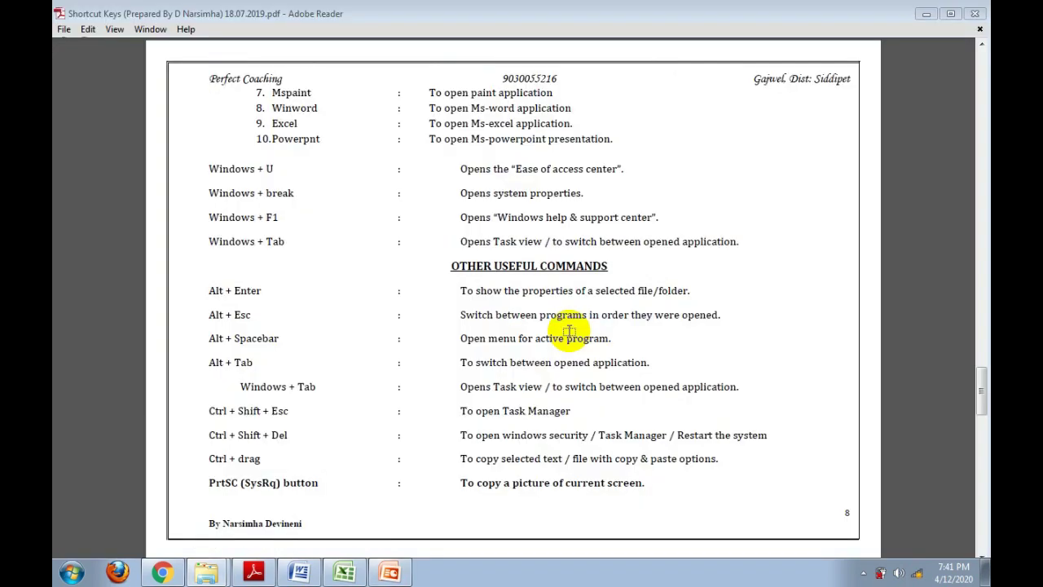
{"action": "key", "text": "alt+Escape"}
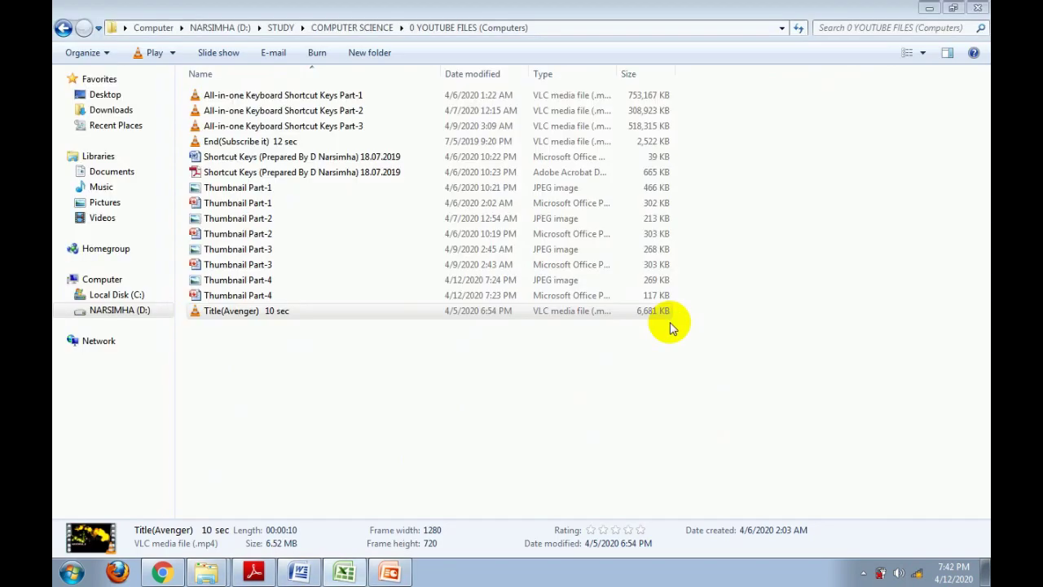
{"action": "key", "text": "alt+Escape"}
{"action": "key", "text": "alt+Escape"}
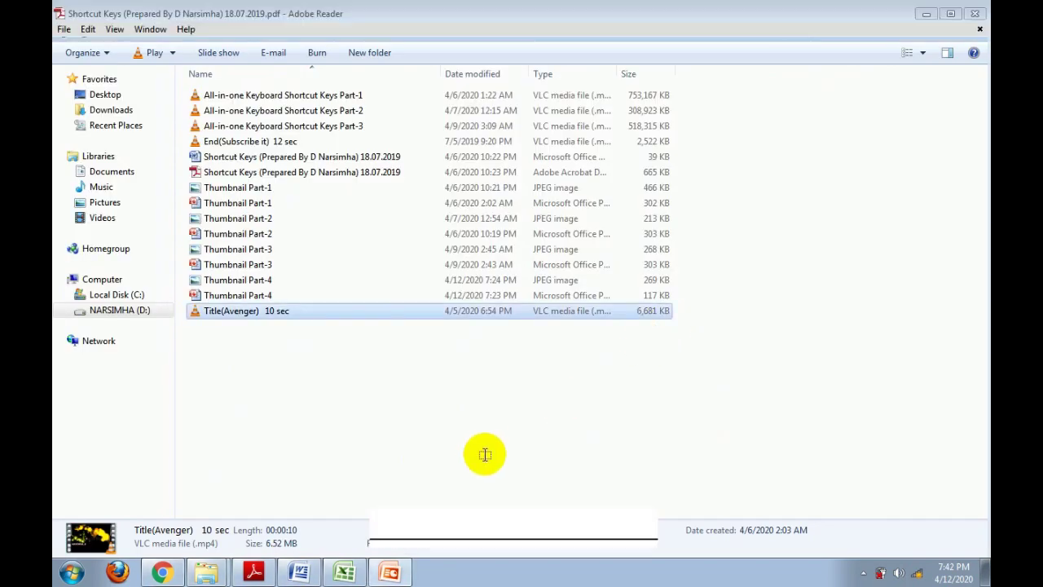